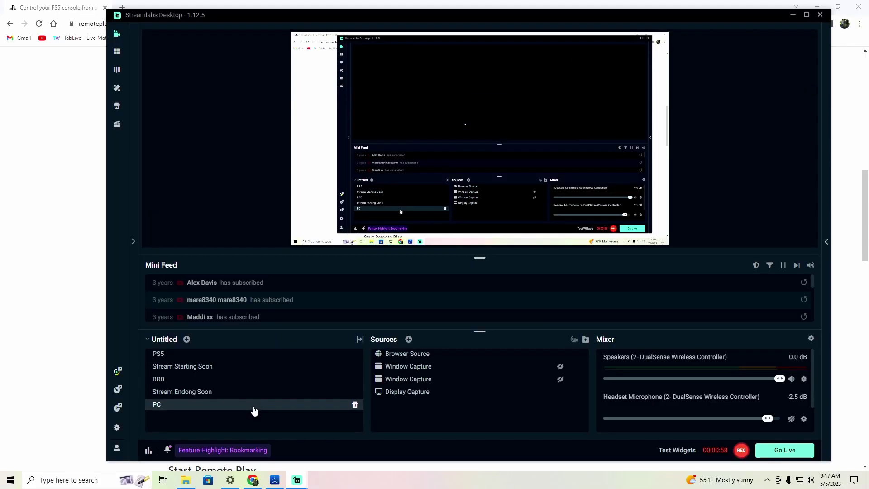
# Switch to the PS Remote Play page in Chrome and review the Windows PC requirements for controlling a PS5.
pyautogui.click(790, 14)
pyautogui.scroll(12, 270, 384)
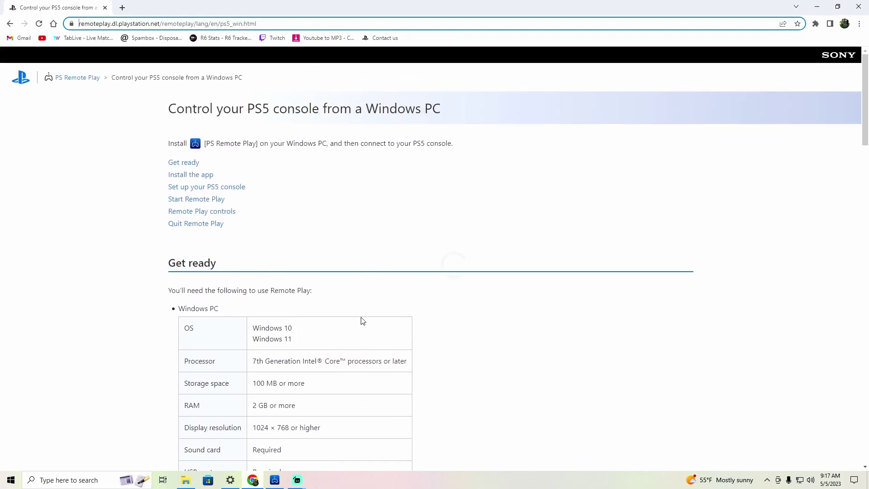
pyautogui.scroll(-3, 432, 305)
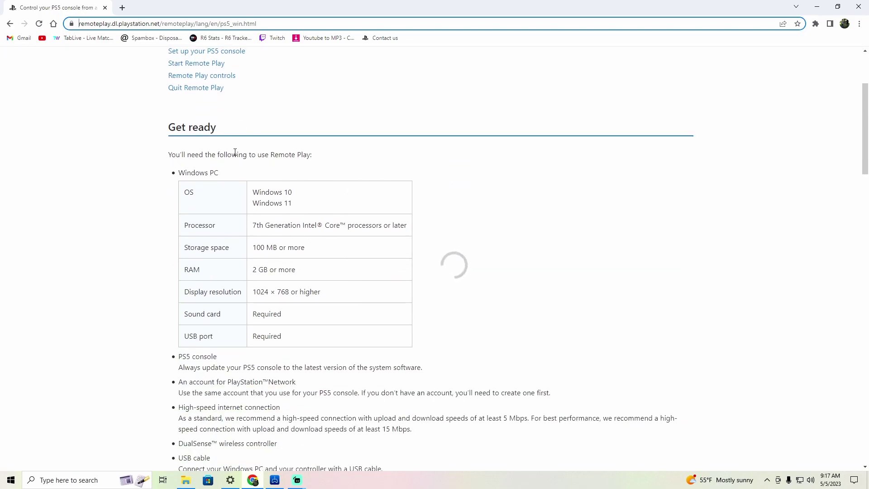
pyautogui.moveTo(186, 152); pyautogui.dragTo(252, 156)
pyautogui.click(428, 194)
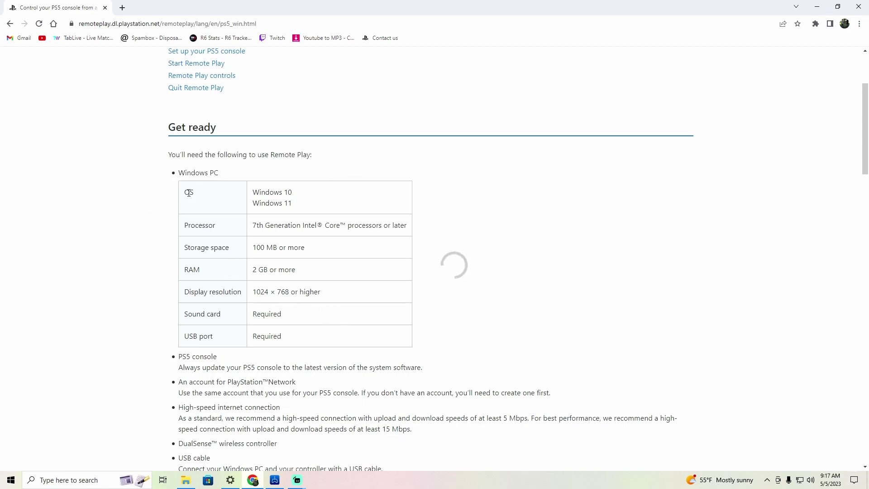
pyautogui.moveTo(252, 231); pyautogui.dragTo(373, 235)
pyautogui.click(493, 301)
pyautogui.scroll(-3, 348, 300)
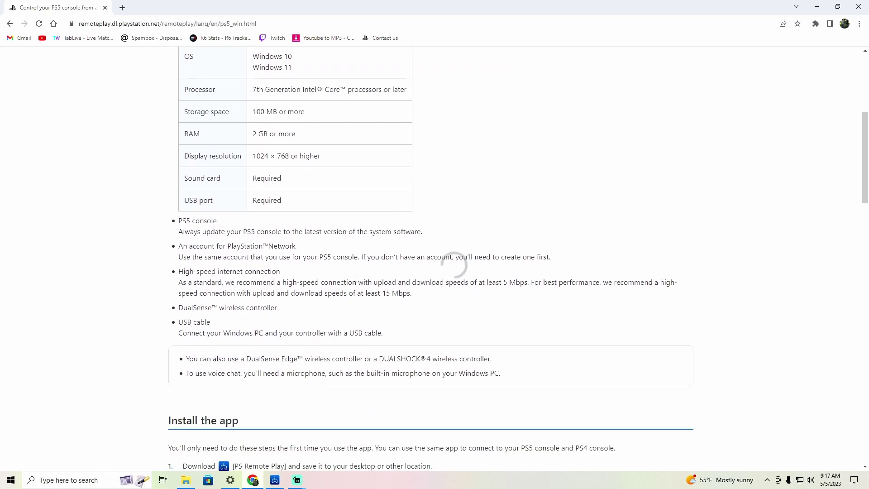
# Accept the SIE application end user license agreement and Privacy policy so the PS Remote Play download is enabled.
pyautogui.scroll(-4, 355, 279)
pyautogui.scroll(-1, 351, 241)
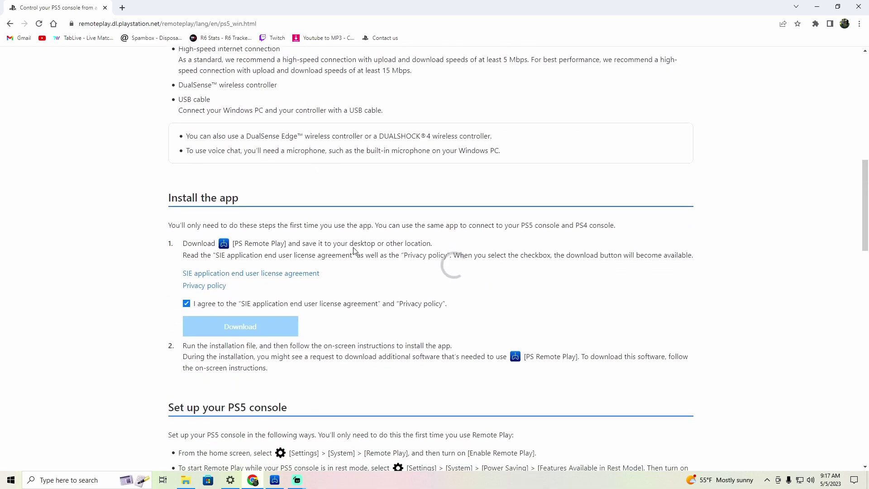
pyautogui.click(195, 302)
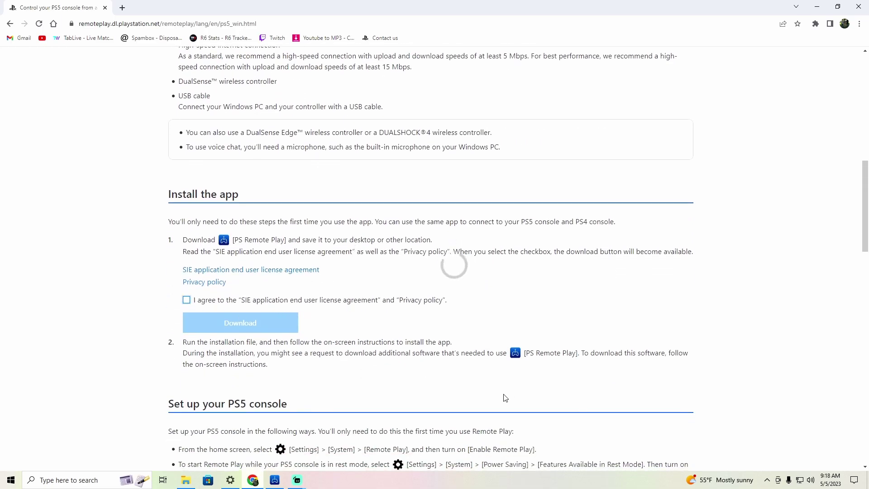
pyautogui.click(186, 301)
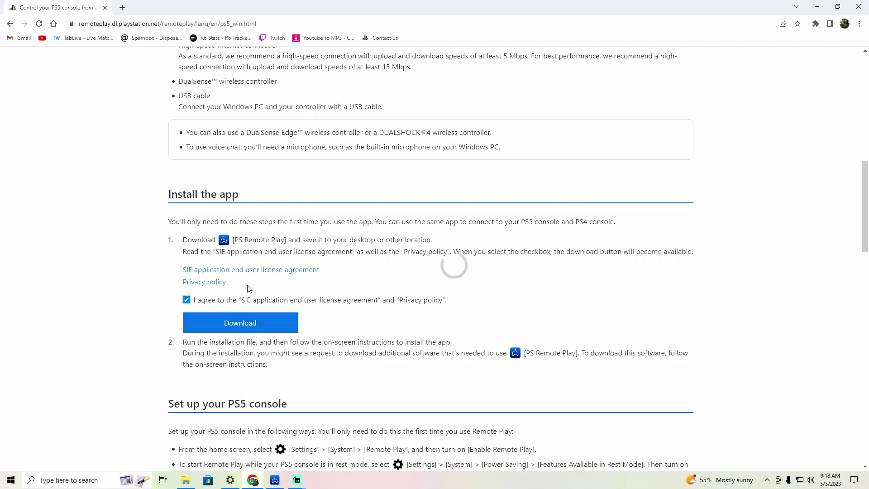
# Clear the desktop by minimizing Chrome and Streamlabs Desktop and closing the Streamlabs settings and File Explorer windows.
pyautogui.click(818, 6)
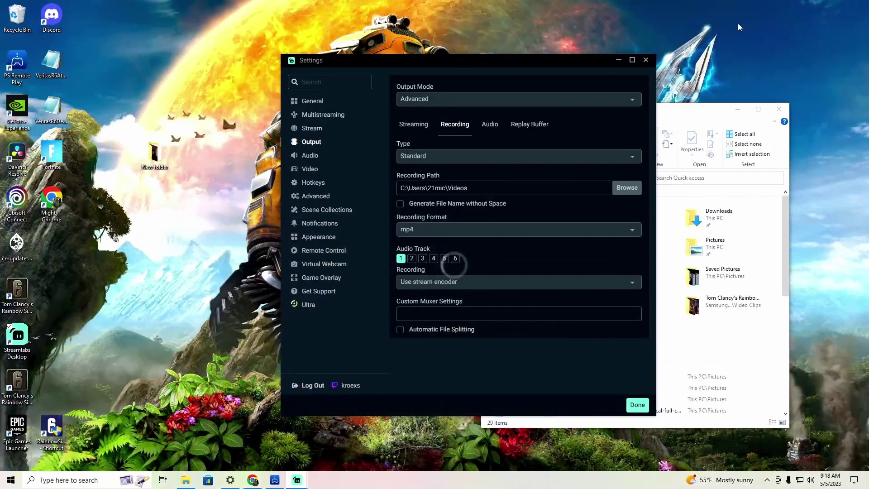
pyautogui.click(644, 60)
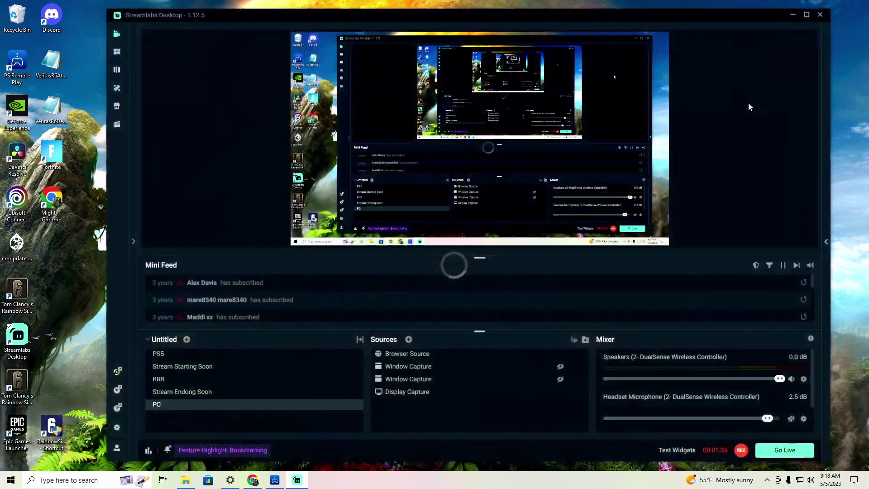
pyautogui.click(794, 16)
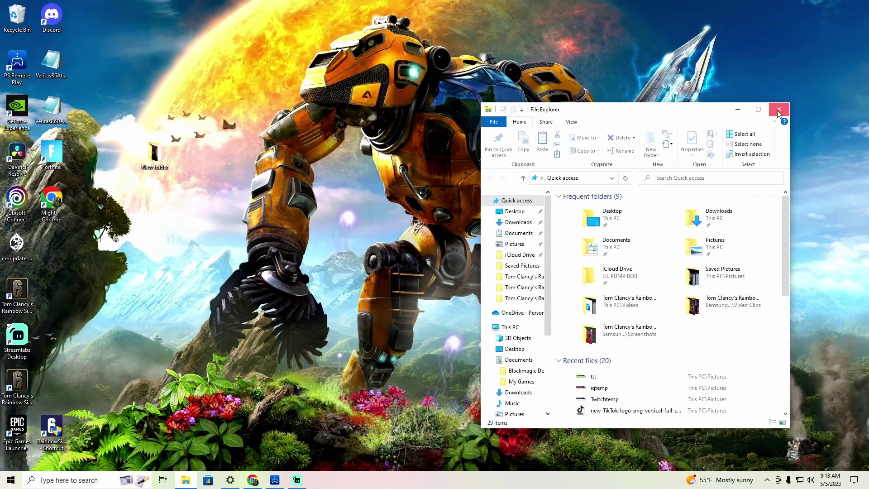
pyautogui.click(779, 111)
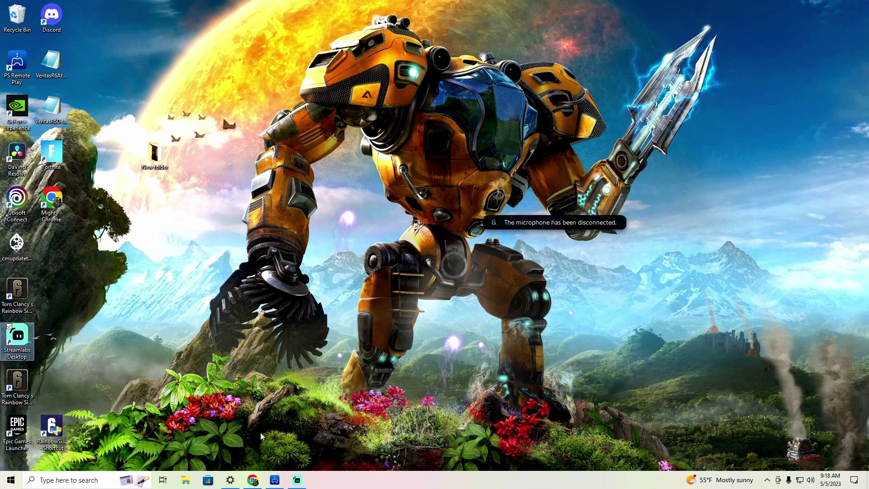
# Switch to PS Remote Play and reposition its connection window on the desktop.
pyautogui.moveTo(277, 483)
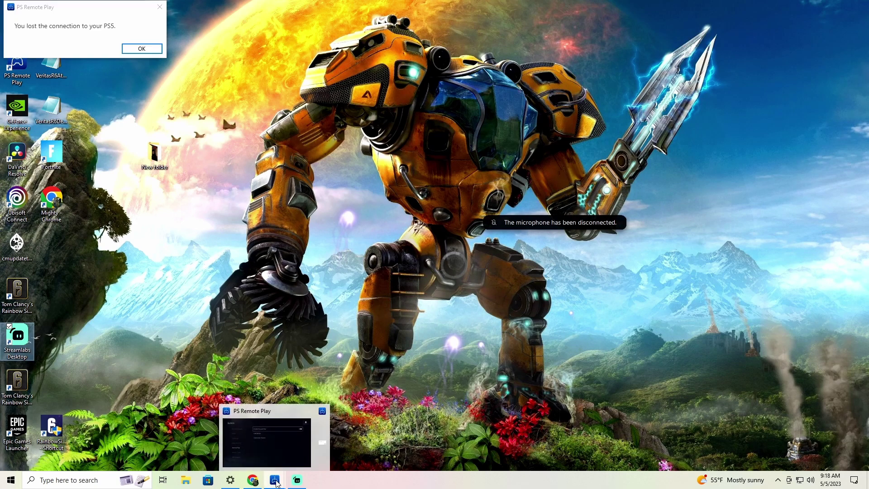
pyautogui.click(364, 411)
pyautogui.moveTo(449, 134); pyautogui.dragTo(393, 126)
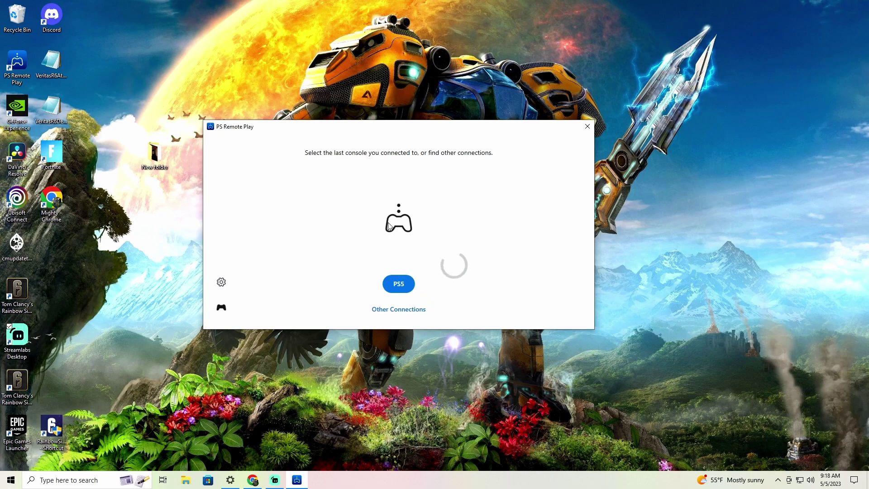
pyautogui.moveTo(357, 128); pyautogui.dragTo(242, 58)
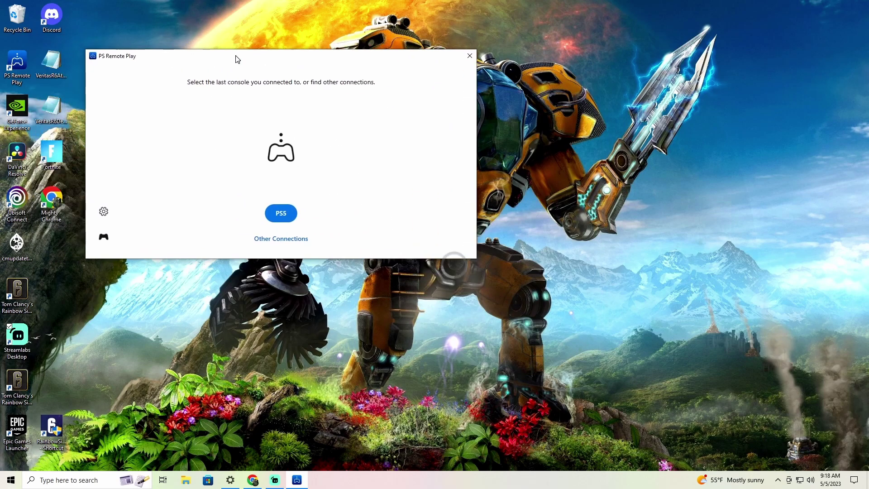
# Connect to the console named PS5 through the other connections option, acknowledging the reminder about enabling Remote Play.
pyautogui.click(295, 240)
pyautogui.click(254, 186)
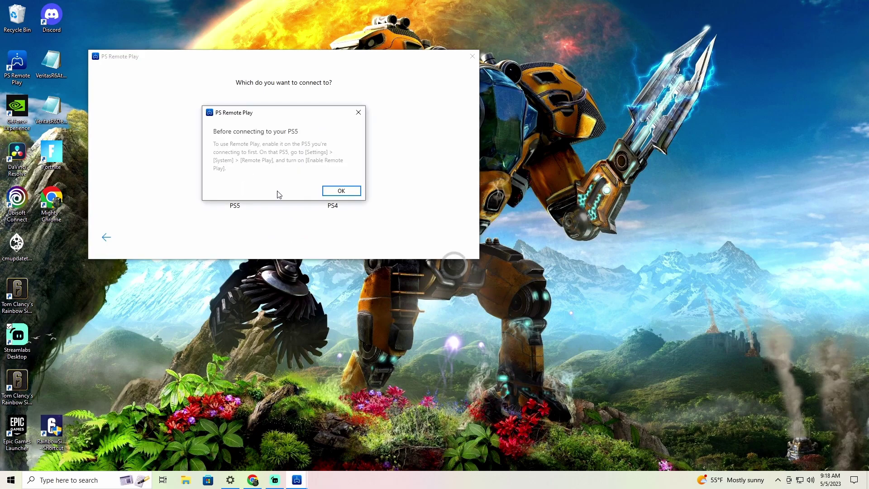
pyautogui.click(358, 113)
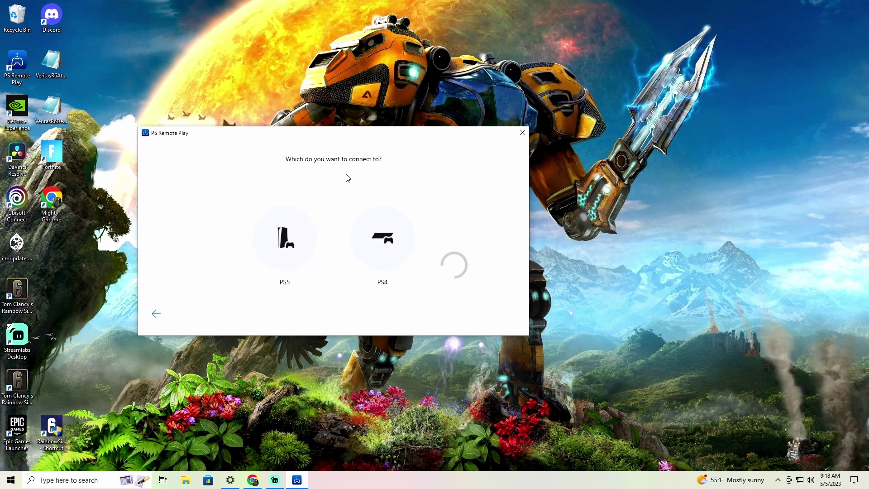
pyautogui.moveTo(349, 136); pyautogui.dragTo(390, 104)
pyautogui.click(335, 218)
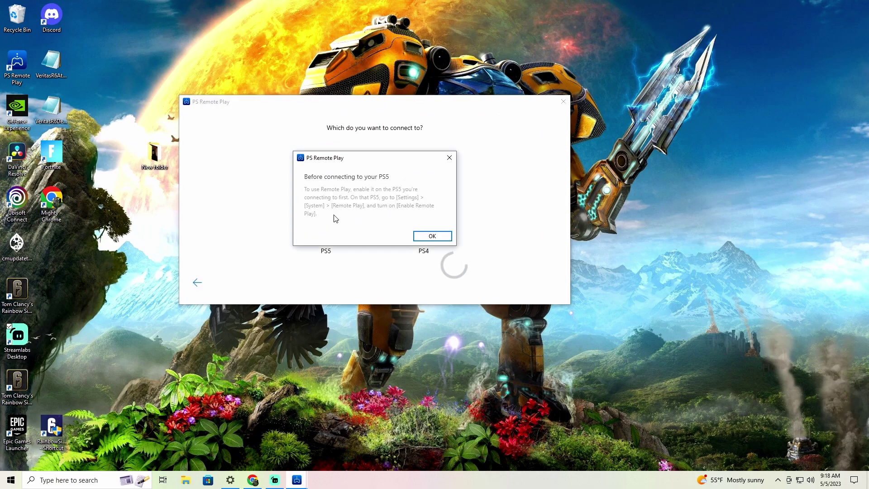
pyautogui.click(416, 235)
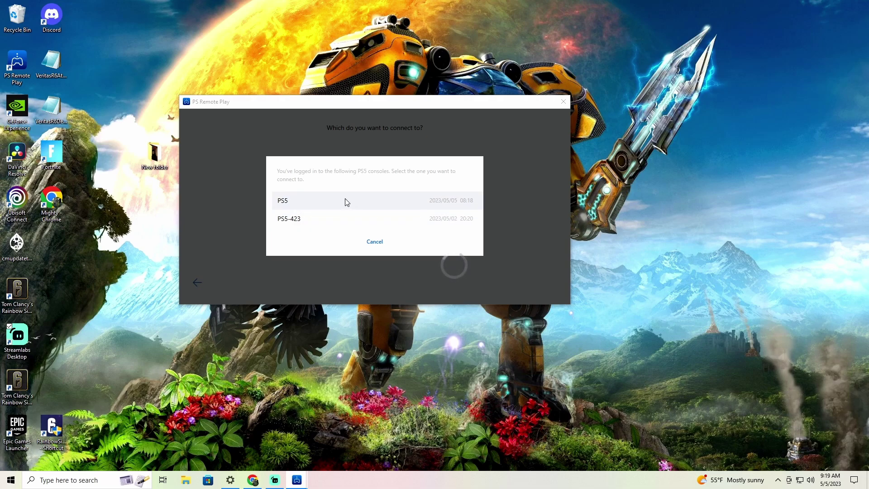
pyautogui.click(318, 203)
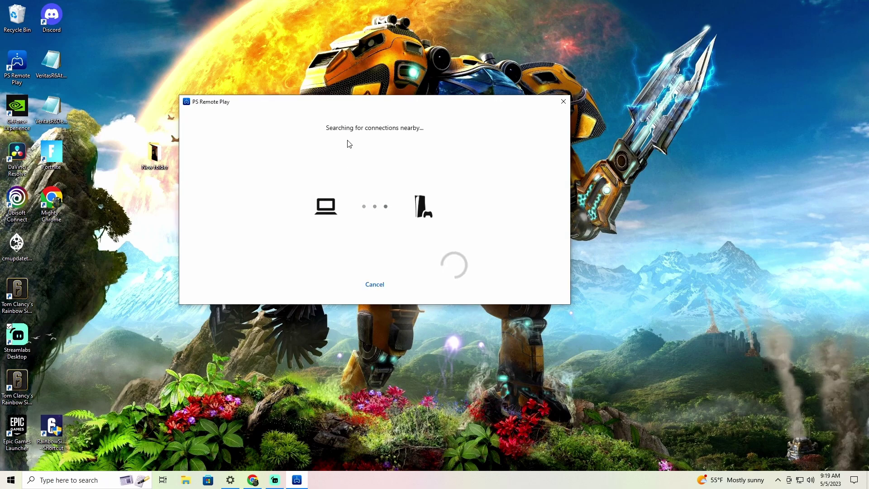
pyautogui.moveTo(367, 105); pyautogui.dragTo(340, 120)
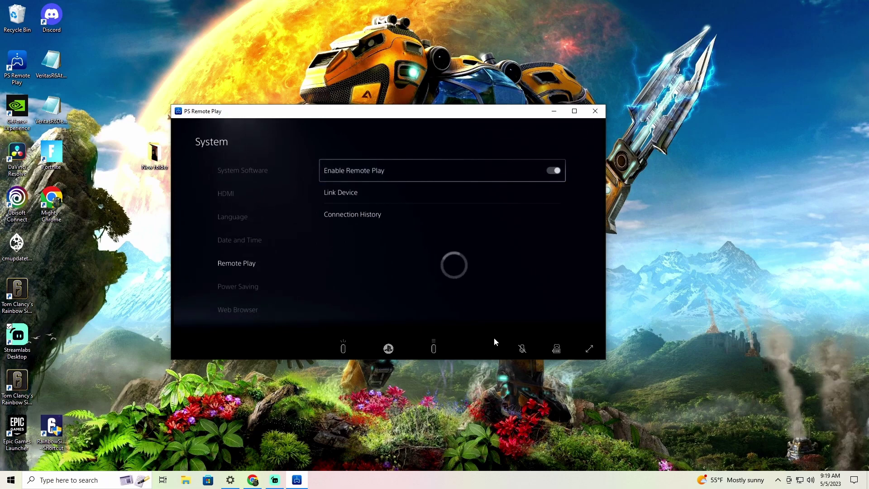
# Turn on the microphone for the Remote Play session and reposition the session window.
pyautogui.click(522, 349)
pyautogui.moveTo(522, 119); pyautogui.dragTo(501, 72)
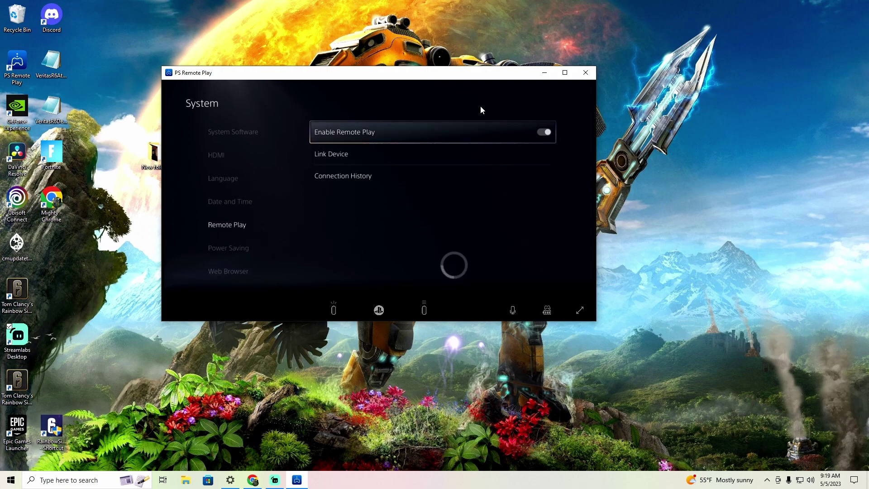
pyautogui.moveTo(406, 75); pyautogui.dragTo(346, 68)
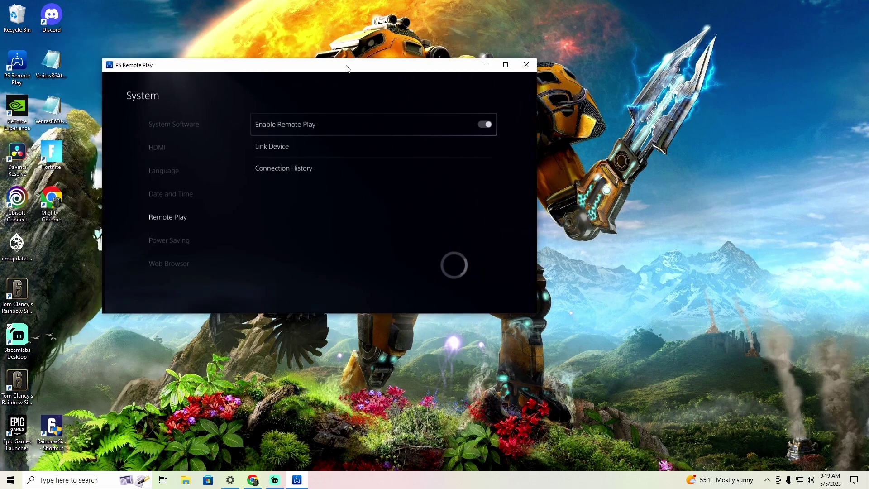
pyautogui.moveTo(305, 170)
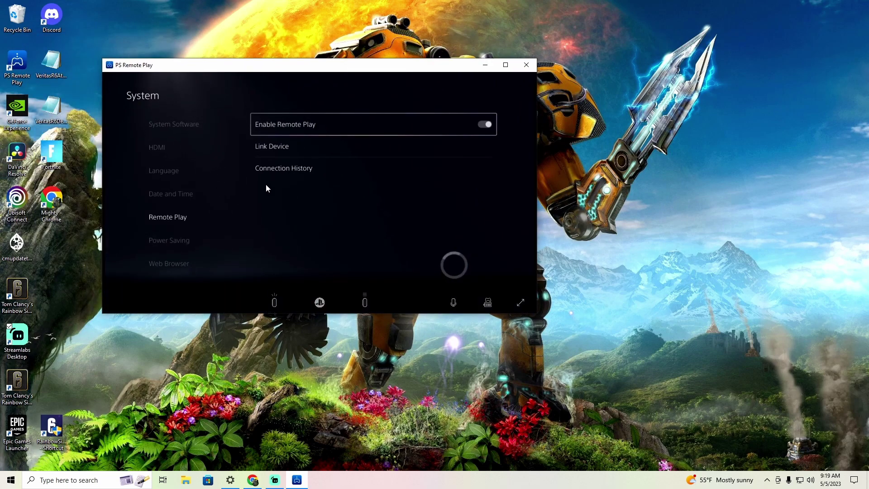
# In the Windows sound settings, choose Microphone (Realtek(R) Audio) as the input device.
pyautogui.click(11, 481)
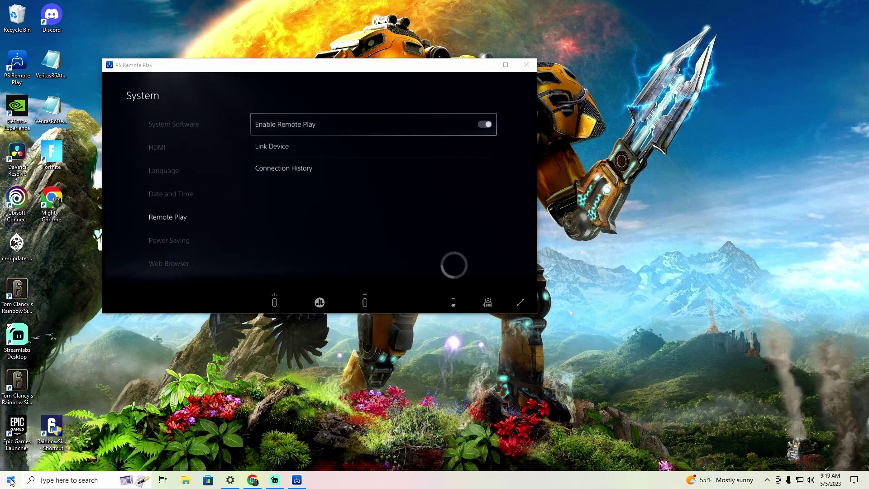
pyautogui.click(230, 480)
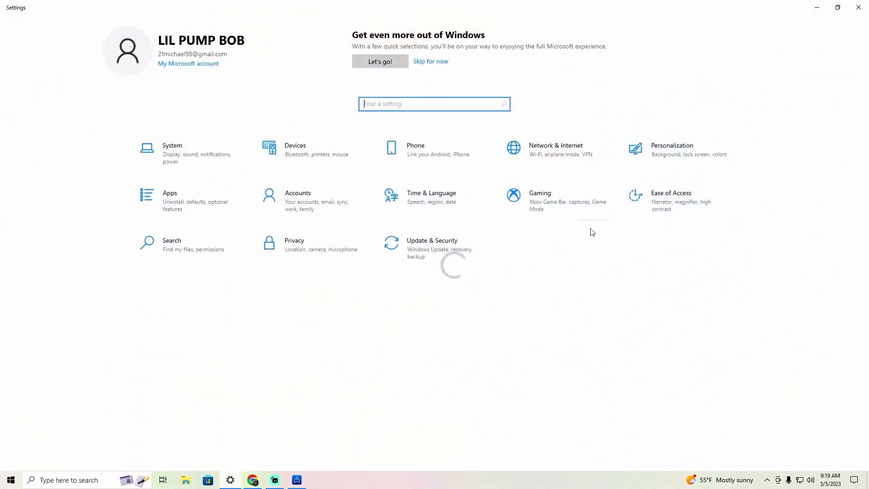
pyautogui.click(207, 142)
pyautogui.click(67, 123)
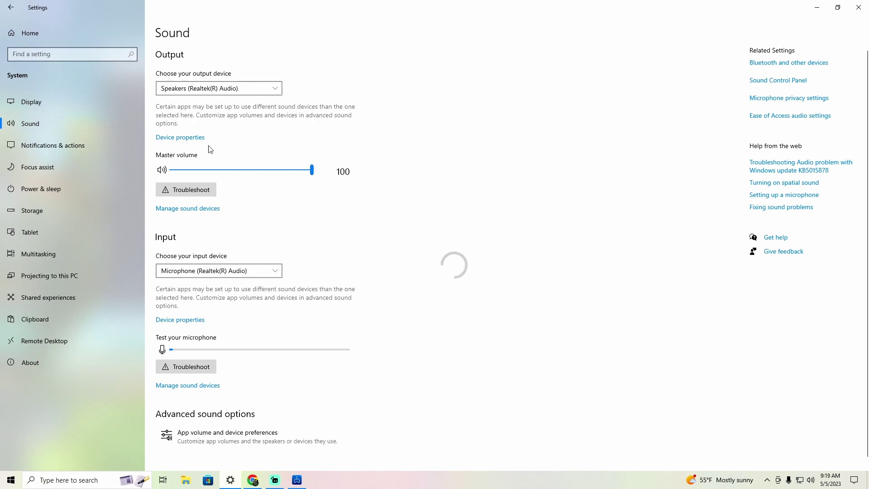
pyautogui.click(208, 271)
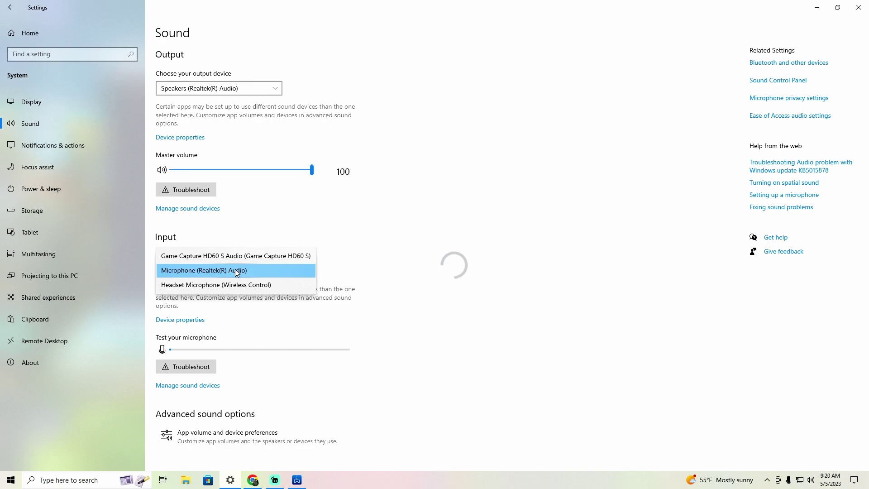
pyautogui.click(264, 271)
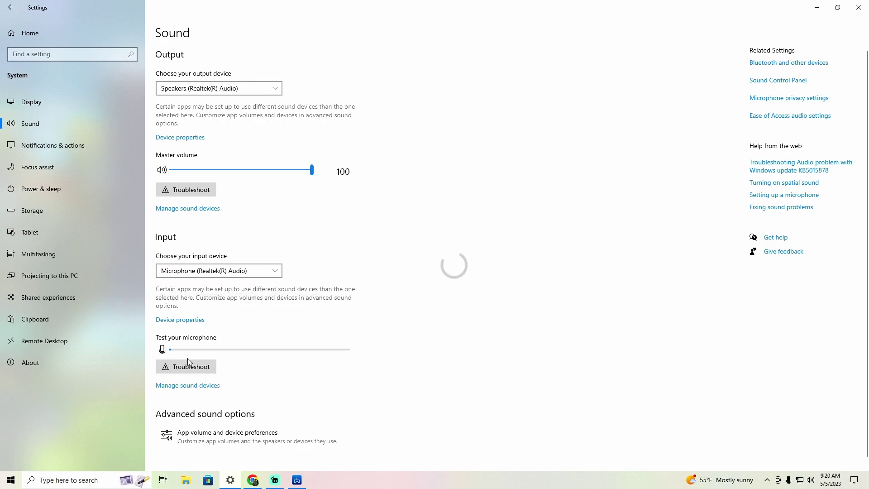
# Check the list of managed sound devices and set the input microphone's volume to 100 in its device properties.
pyautogui.click(183, 386)
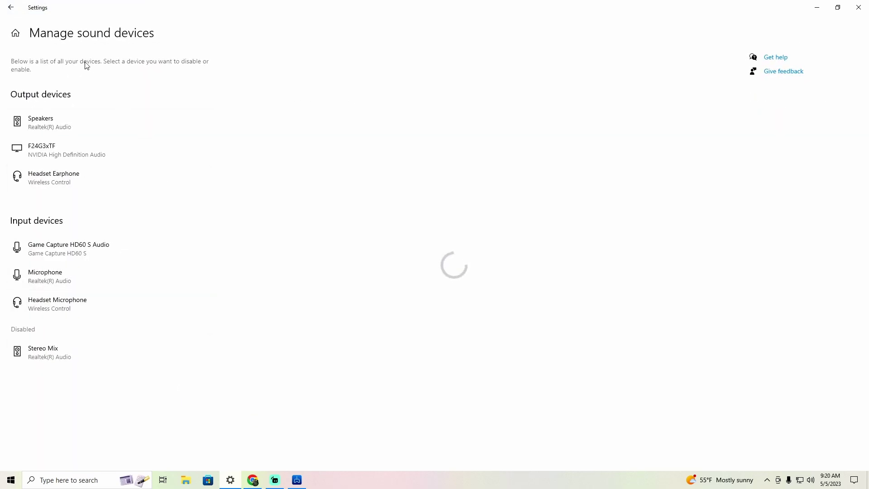
pyautogui.click(11, 7)
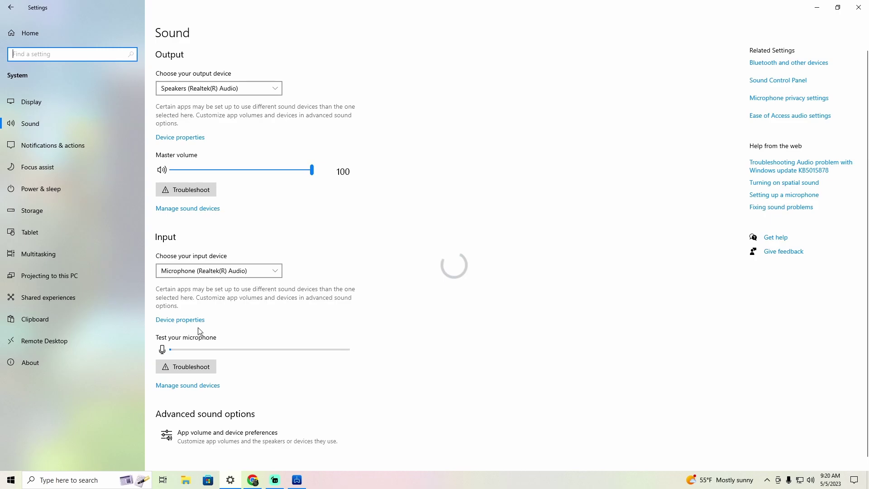
pyautogui.click(193, 322)
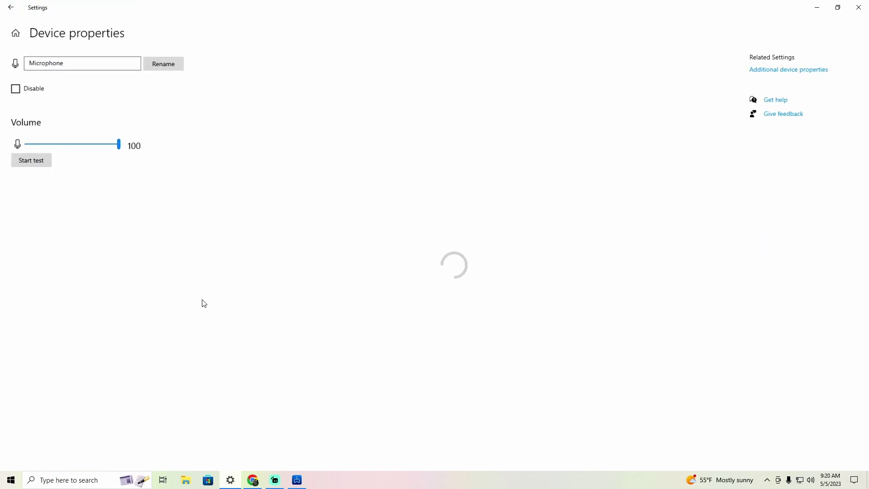
pyautogui.moveTo(121, 148); pyautogui.dragTo(135, 159)
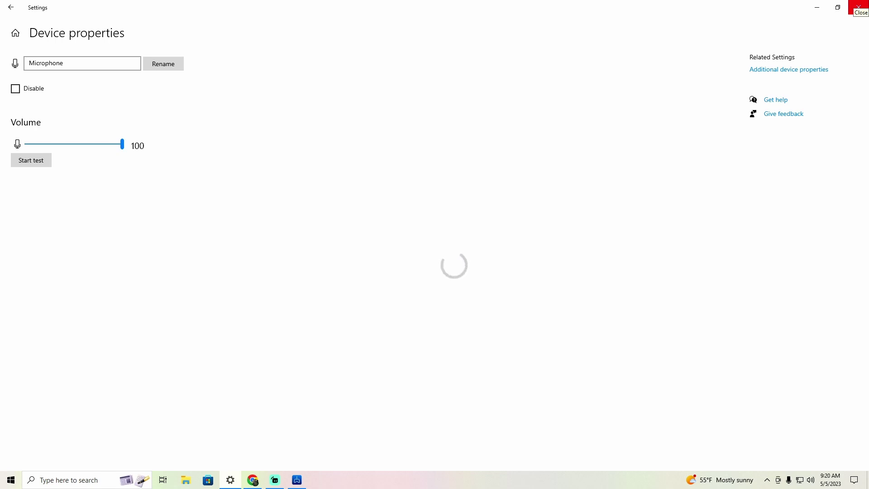
# Close Windows Settings and minimize the PS Remote Play session window.
pyautogui.click(861, 6)
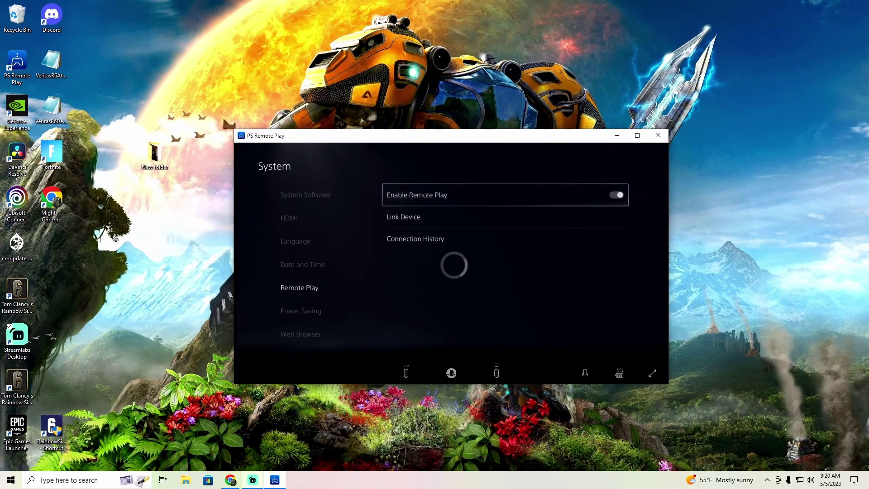
pyautogui.moveTo(533, 141); pyautogui.dragTo(253, 14)
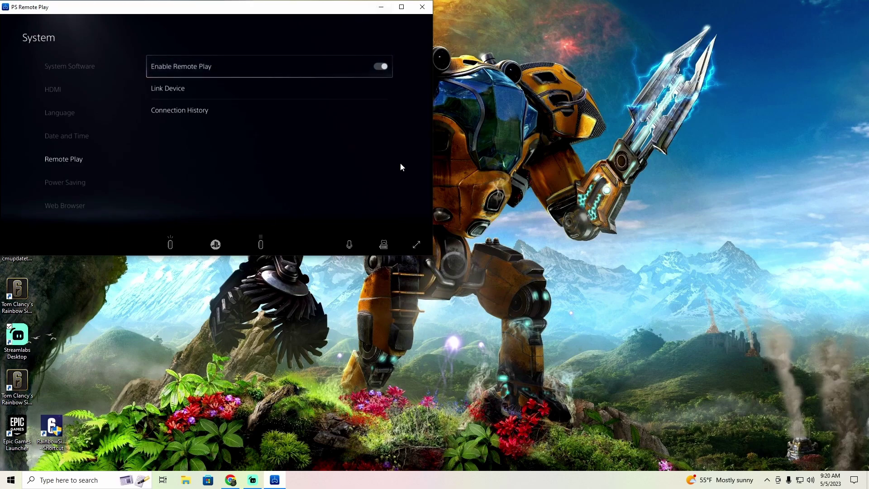
pyautogui.click(381, 8)
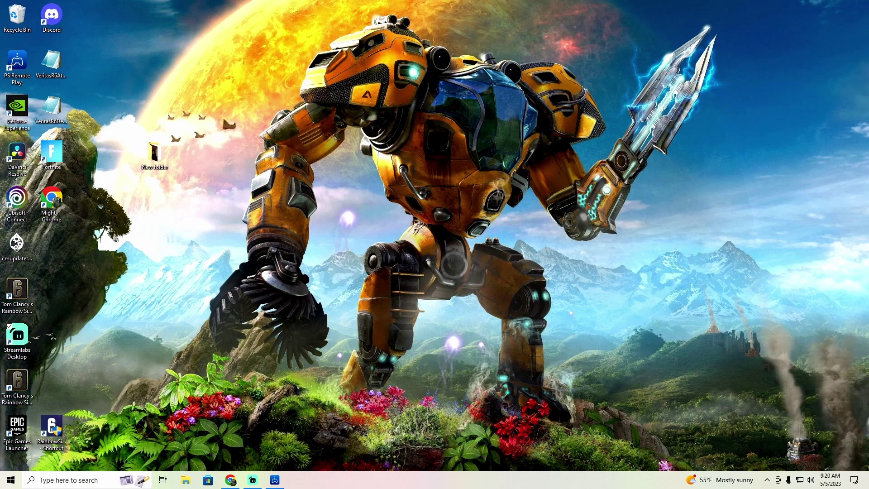
# Bring up the PS Remote Play session window, move it to the middle of the desktop and minimize it.
pyautogui.click(280, 485)
pyautogui.moveTo(268, 8); pyautogui.dragTo(462, 75)
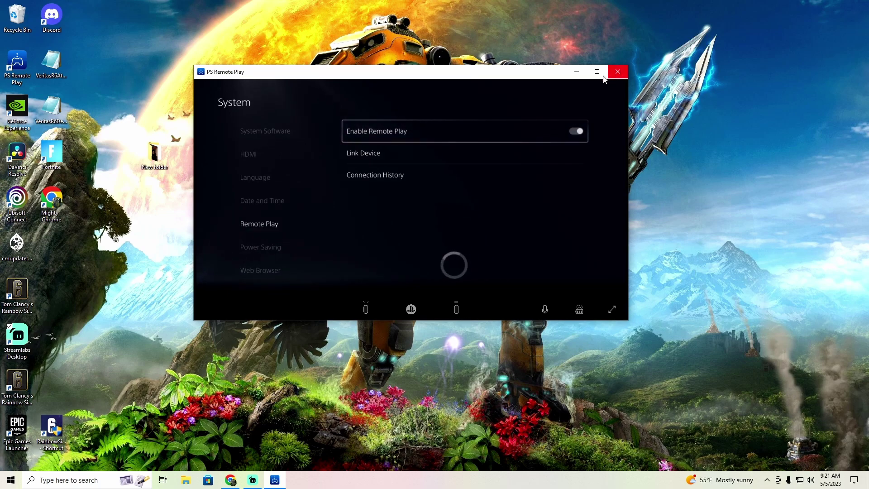
pyautogui.click(577, 72)
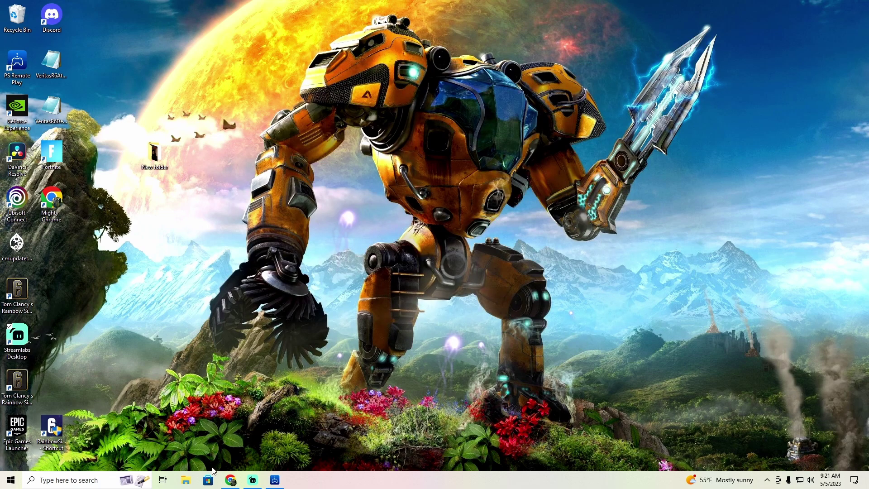
# Switch to Chrome, search for "ds4 windows" in a new tab and open the DS4Windows website from the results.
pyautogui.moveTo(230, 484)
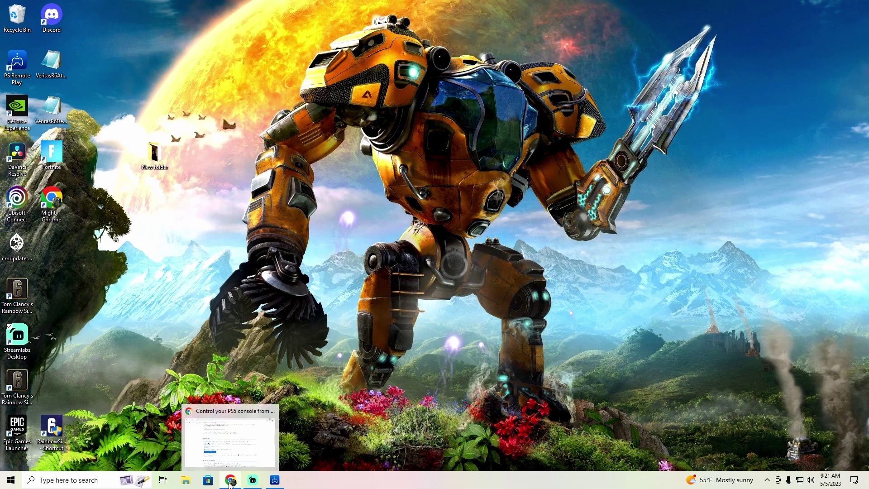
pyautogui.click(232, 435)
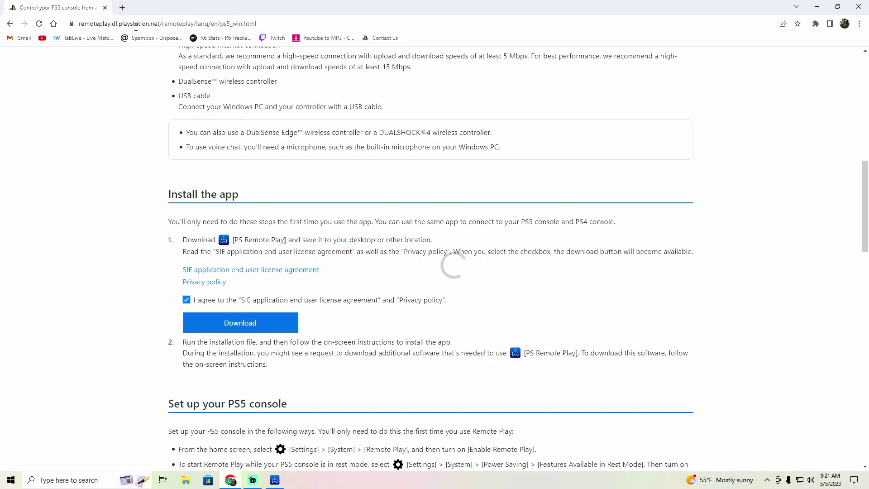
pyautogui.click(122, 8)
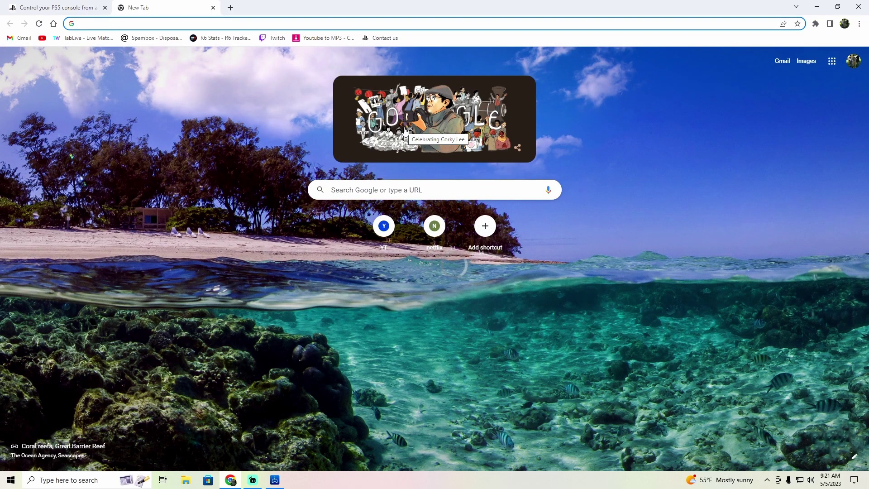
pyautogui.write('ds4')
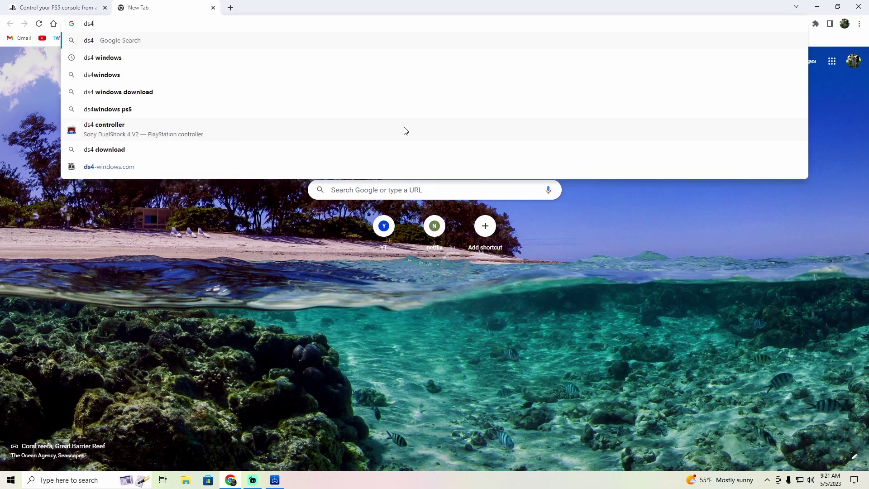
pyautogui.click(127, 58)
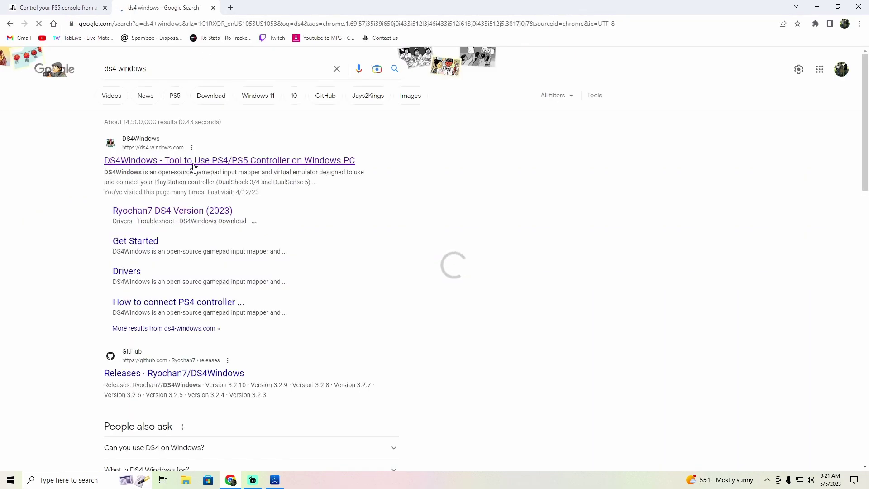
pyautogui.click(193, 168)
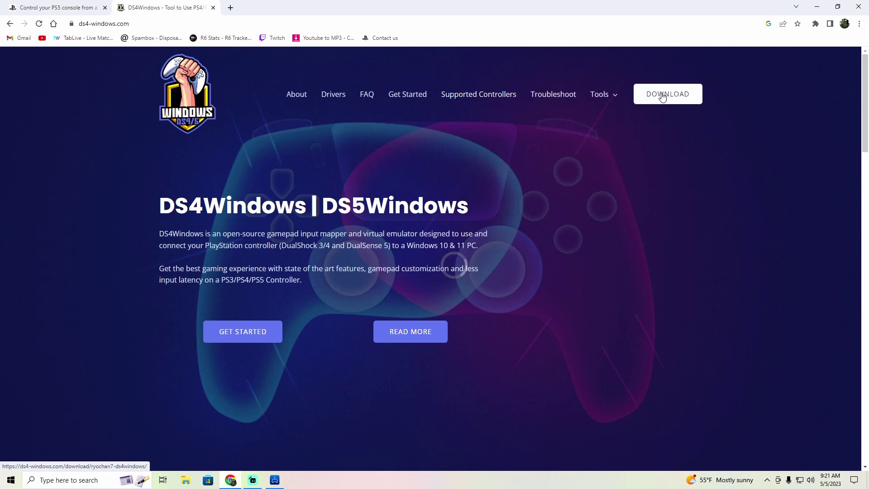
# Open the DS4Windows download page, look over the Ryochan7 version details and minimize the browser.
pyautogui.click(685, 96)
pyautogui.scroll(-3, 342, 257)
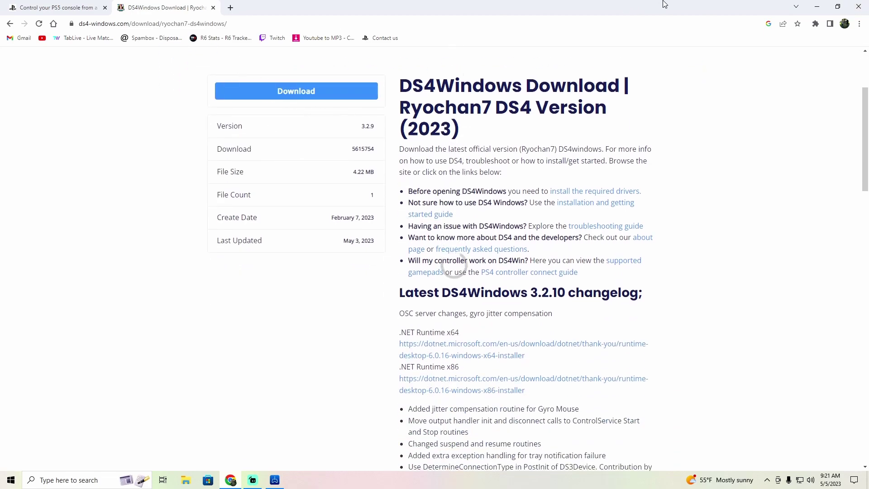
pyautogui.scroll(3, 445, 171)
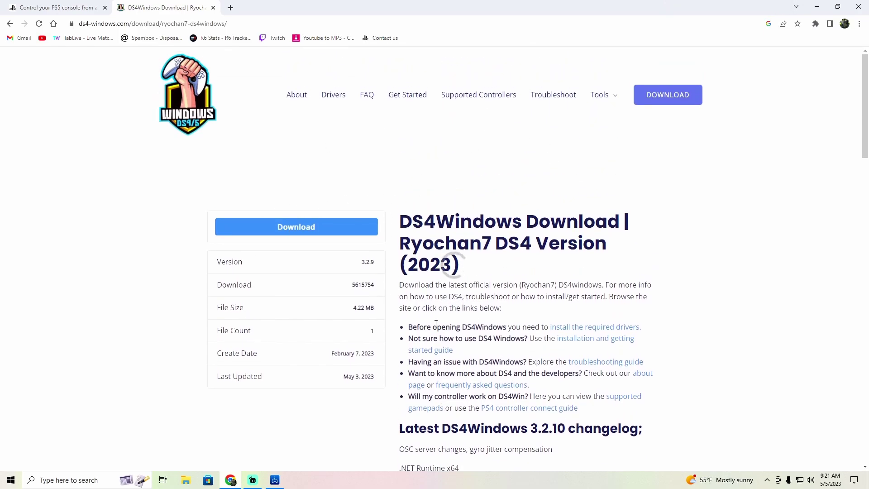
pyautogui.click(825, 6)
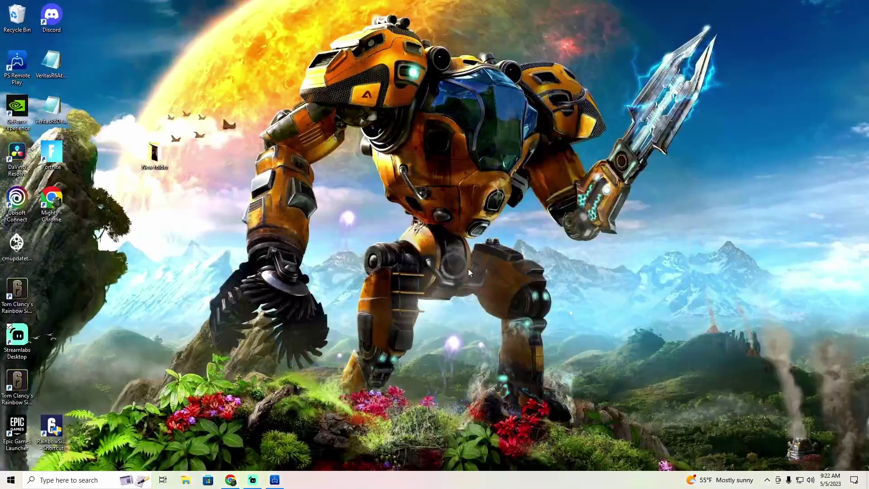
# Return to the PS Remote Play session and back out of the PS5 Remote Play settings to the console's home screen.
pyautogui.click(275, 480)
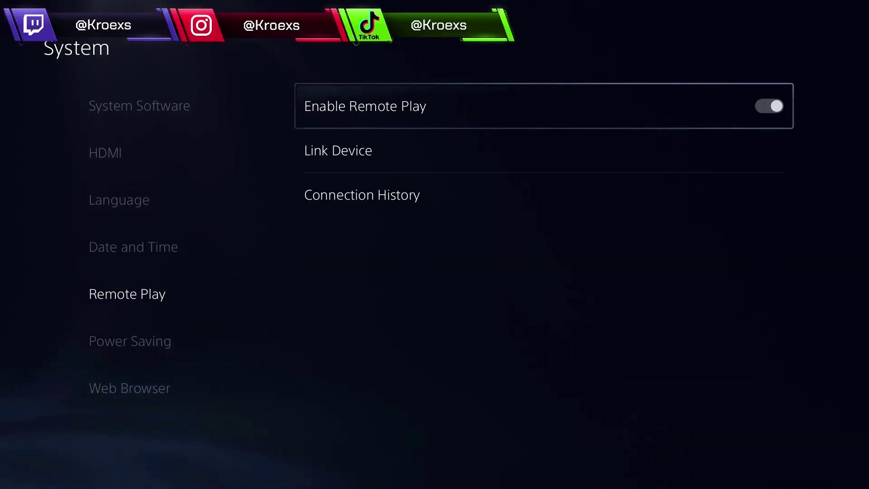
pyautogui.click(127, 293)
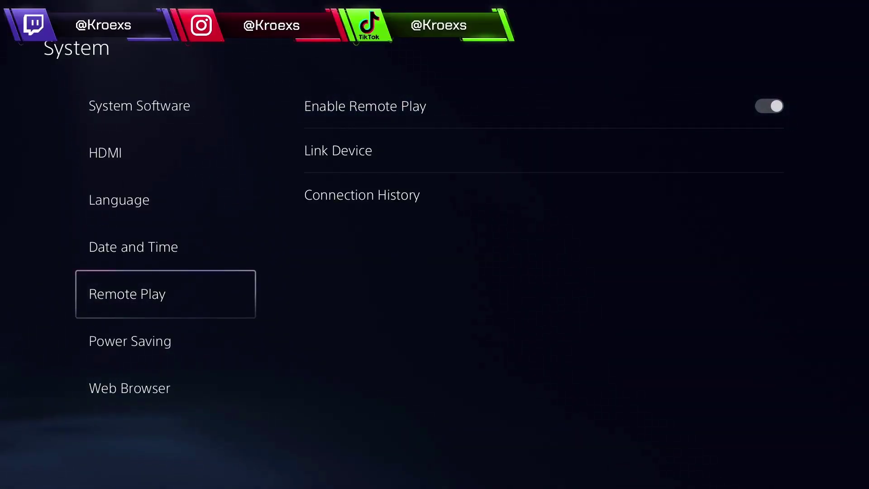
pyautogui.press('Escape')
pyautogui.press('Escape')
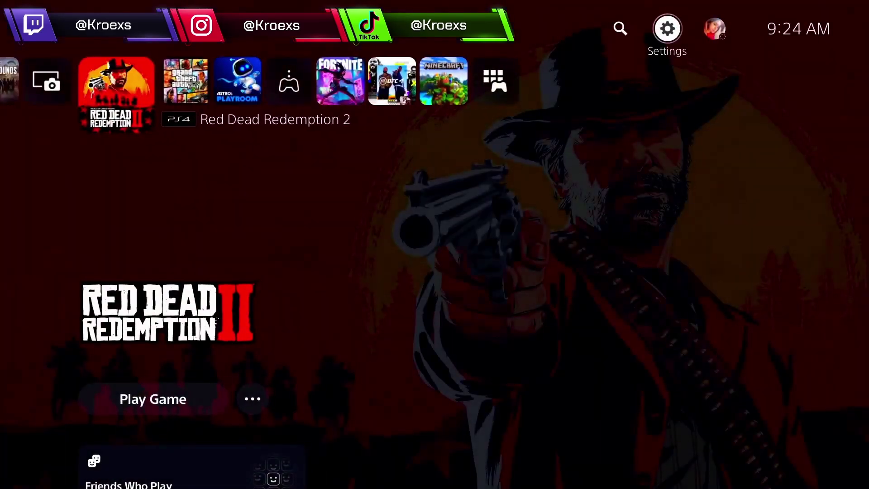